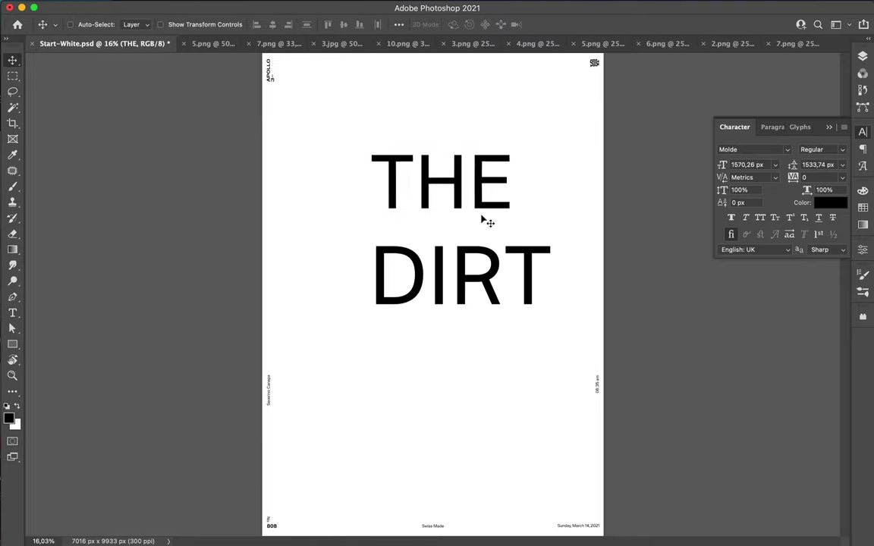
# Step: Set DIRT in the URW Dock font and THE in Medium weight
pyautogui.click(768, 148)
pyautogui.write('urw dock')
pyautogui.click(637, 375)
pyautogui.click(823, 150)
pyautogui.click(762, 223)
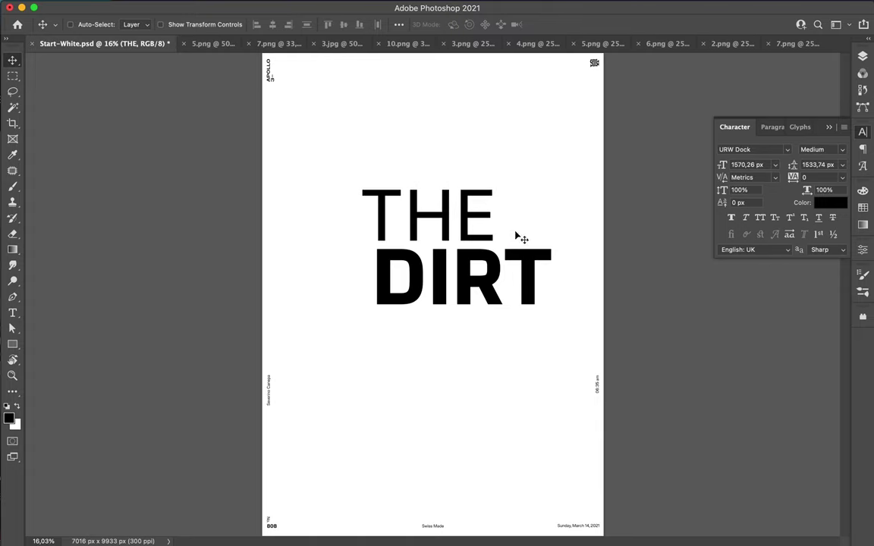
# Step: Add an '&' in a thin URW Dock weight
pyautogui.write('&')
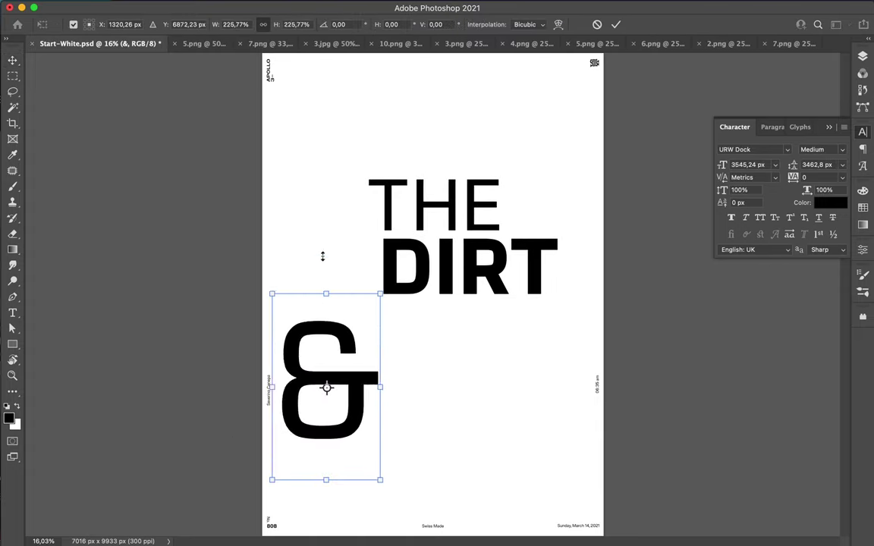
pyautogui.click(822, 149)
pyautogui.click(822, 171)
# Step: Duplicate THE DIRT lower down, retype DIRT as DUST, and shift the upper lines left to align
pyautogui.moveTo(444, 256); pyautogui.dragTo(445, 384)
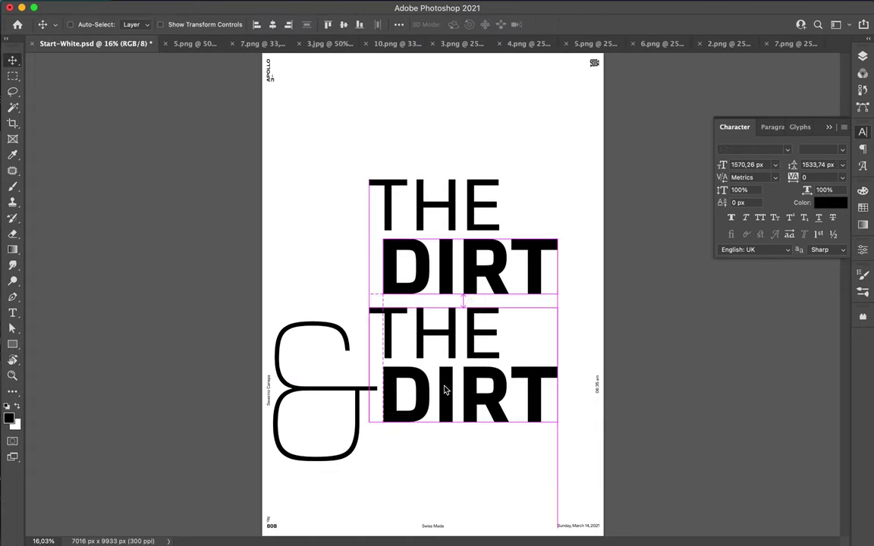
pyautogui.doubleClick(441, 391)
pyautogui.press('BackSpace')
pyautogui.write('DUST')
pyautogui.hotkey('ctrl', 'Return')
pyautogui.click(762, 127)
pyautogui.moveTo(442, 252)
pyautogui.mouseDown()
pyautogui.moveTo(374, 253)
pyautogui.moveTo(419, 215)
pyautogui.mouseUp()
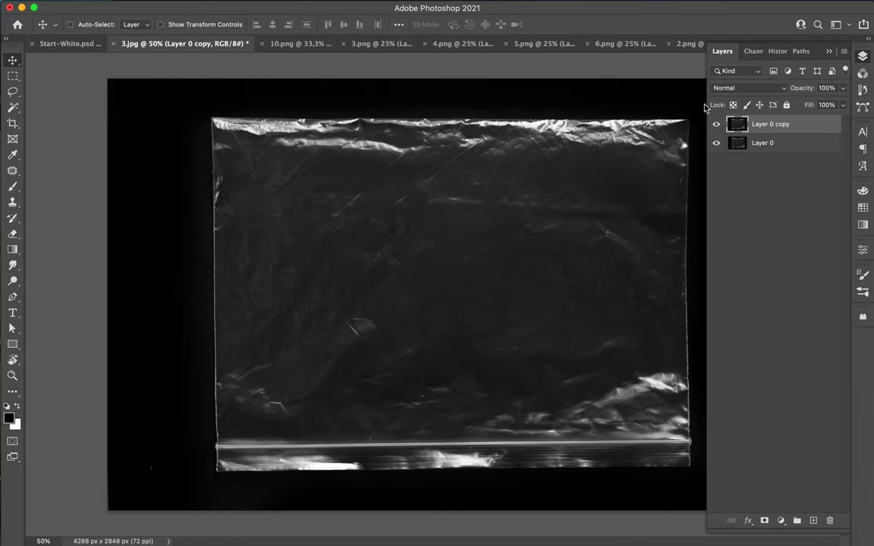
# Step: Boost the bag photo's contrast in Levels by pulling the black and white input sliders inward
pyautogui.press('super+l')
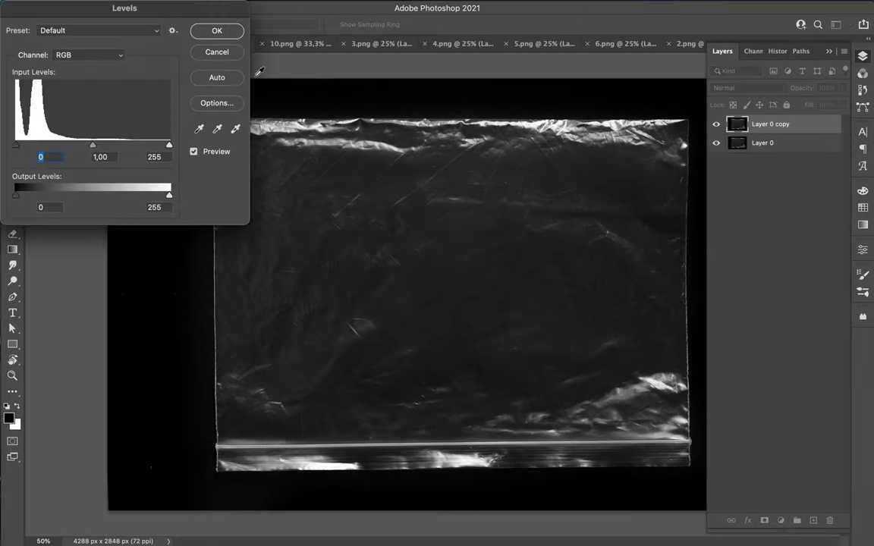
pyautogui.moveTo(20, 143); pyautogui.dragTo(35, 142)
pyautogui.moveTo(171, 142); pyautogui.dragTo(164, 143)
pyautogui.press('Return')
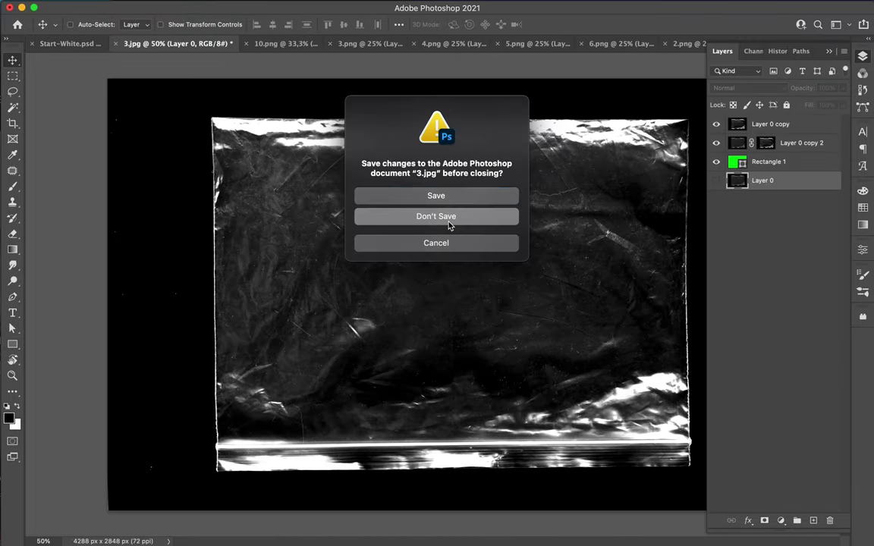
# Step: Close the bag photo without saving and move Layer 4 and Exposure 1 down the layer stack
pyautogui.click(436, 216)
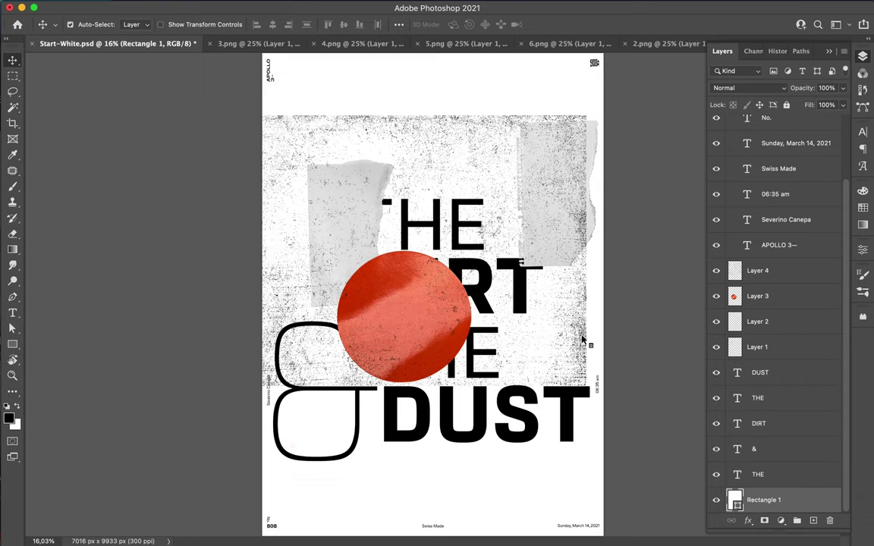
pyautogui.moveTo(757, 270); pyautogui.dragTo(767, 454)
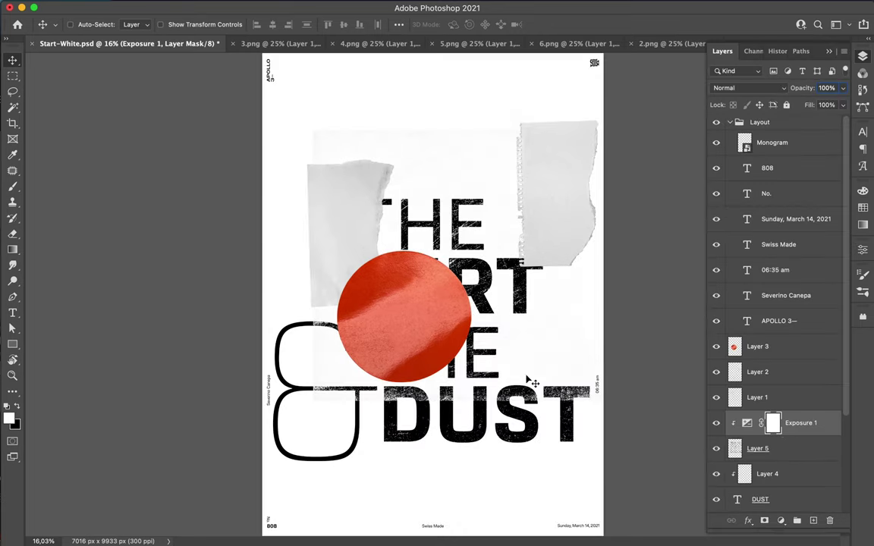
pyautogui.moveTo(800, 422); pyautogui.dragTo(772, 448)
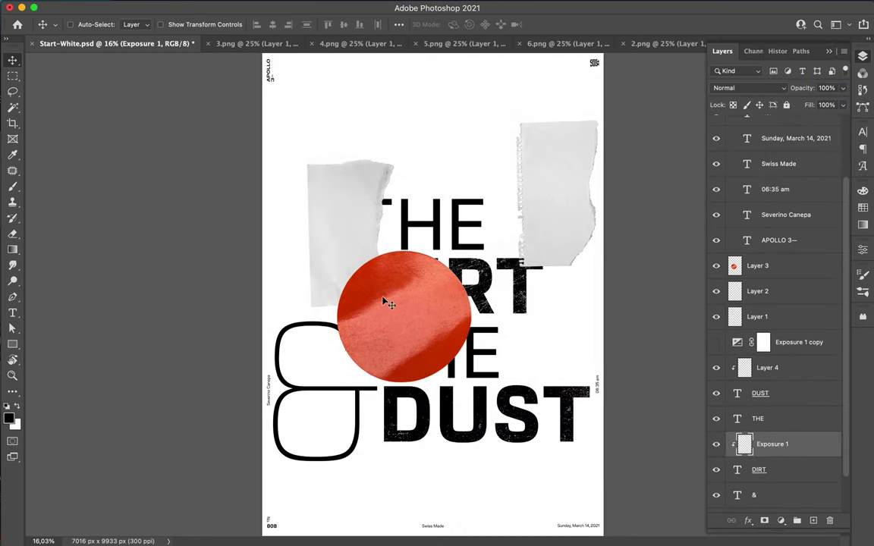
# Step: Move the red circle and paper scrap behind the title, send both layers to the bottom, and rasterize Exposure 1
pyautogui.moveTo(757, 266); pyautogui.dragTo(757, 448)
pyautogui.moveTo(403, 317); pyautogui.dragTo(351, 347)
pyautogui.moveTo(530, 215); pyautogui.dragTo(524, 343)
pyautogui.moveTo(756, 265); pyautogui.dragTo(797, 472)
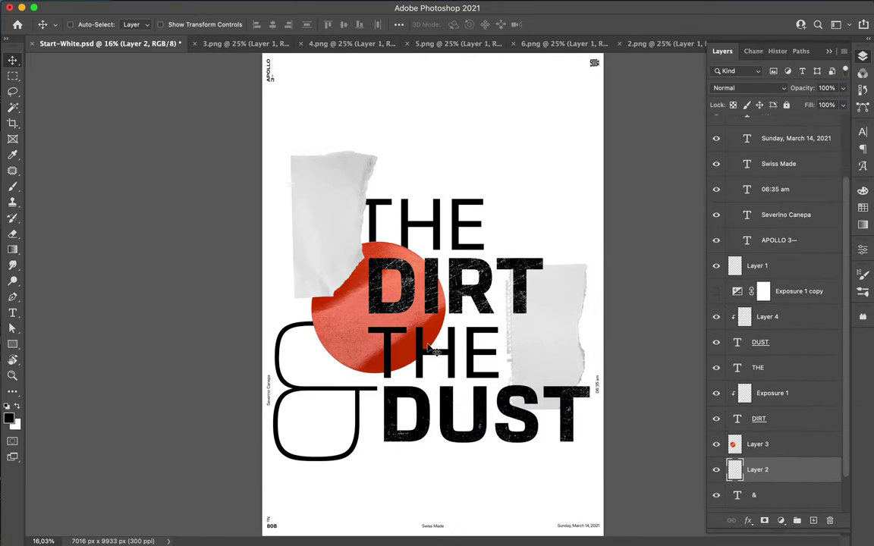
pyautogui.rightClick(746, 392)
pyautogui.click(713, 468)
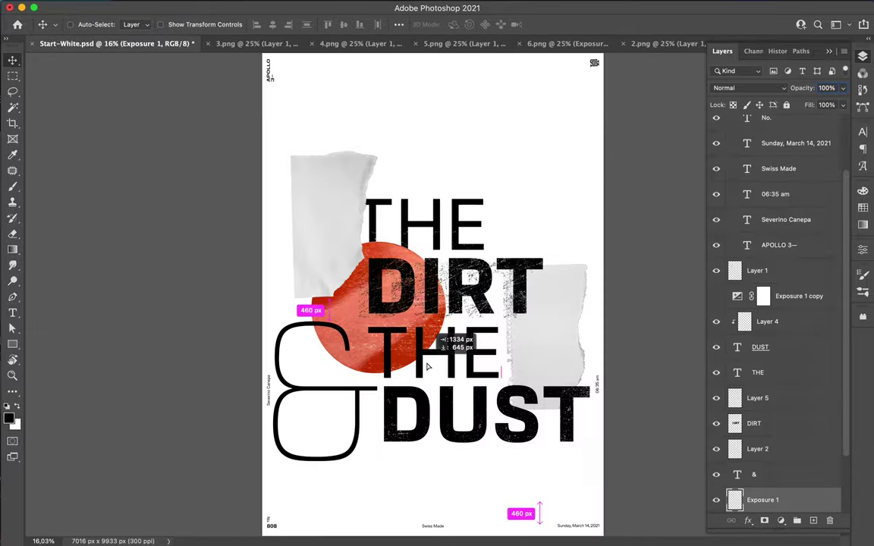
# Step: Clip the Exposure 1 texture to DUST and position the new texture over THE
pyautogui.moveTo(763, 500)
pyautogui.mouseDown()
pyautogui.moveTo(758, 371)
pyautogui.moveTo(774, 335)
pyautogui.mouseUp()
pyautogui.rightClick(774, 392)
pyautogui.scroll(-3, 773, 335)
pyautogui.rightClick(758, 423)
pyautogui.press('Escape')
pyautogui.moveTo(381, 214); pyautogui.dragTo(409, 362)
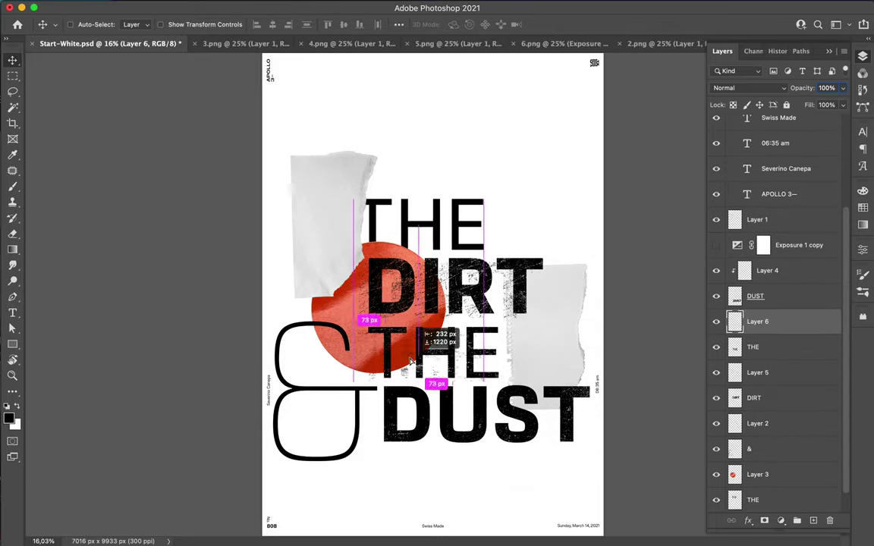
# Step: Duplicate the Layer 4 texture around DUST and delete the extra copy
pyautogui.click(767, 270)
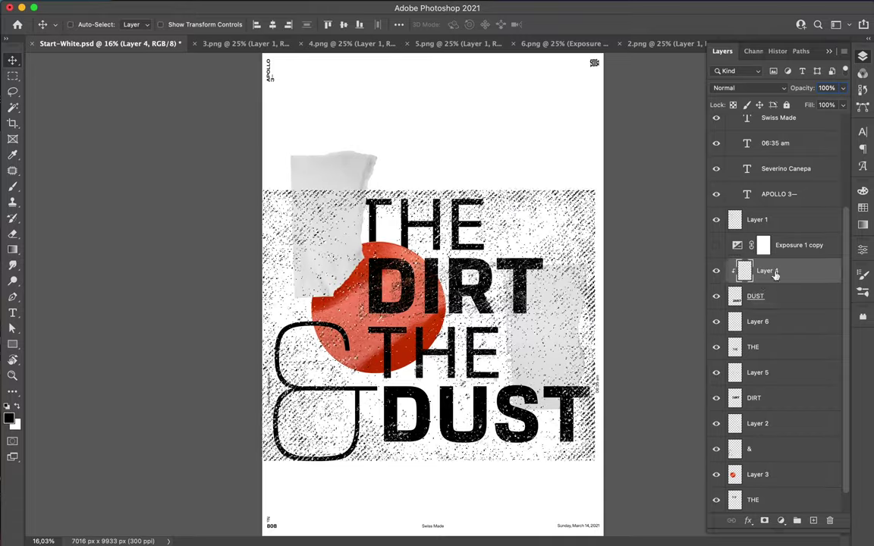
pyautogui.hotkey('ctrl', 'j')
pyautogui.moveTo(774, 302); pyautogui.dragTo(400, 331)
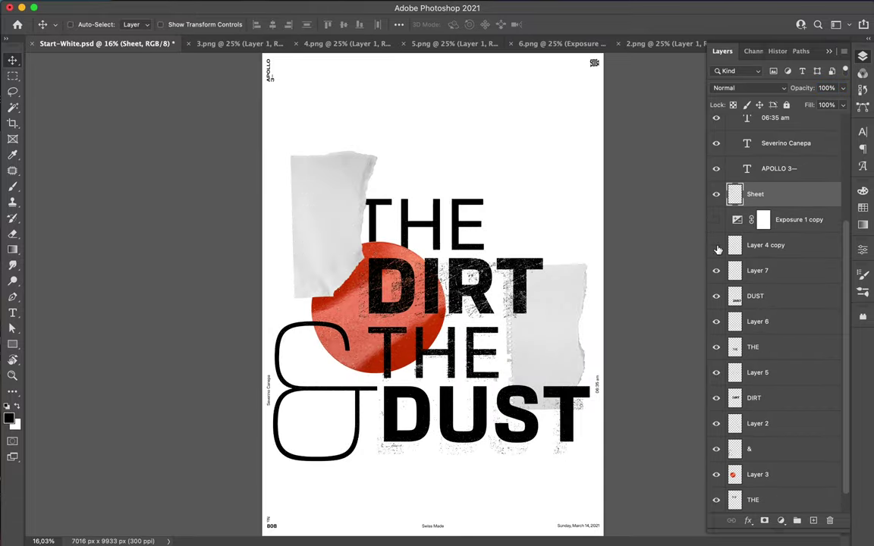
pyautogui.click(774, 250)
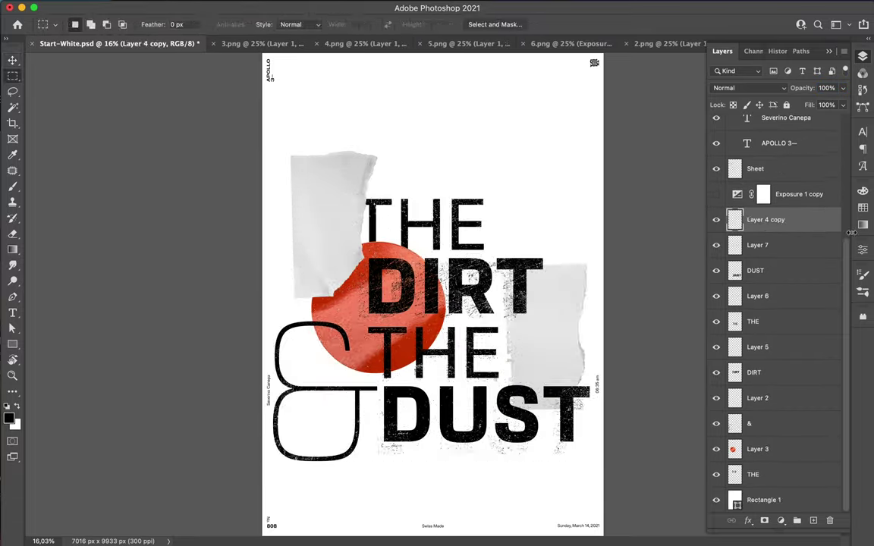
pyautogui.press('Delete')
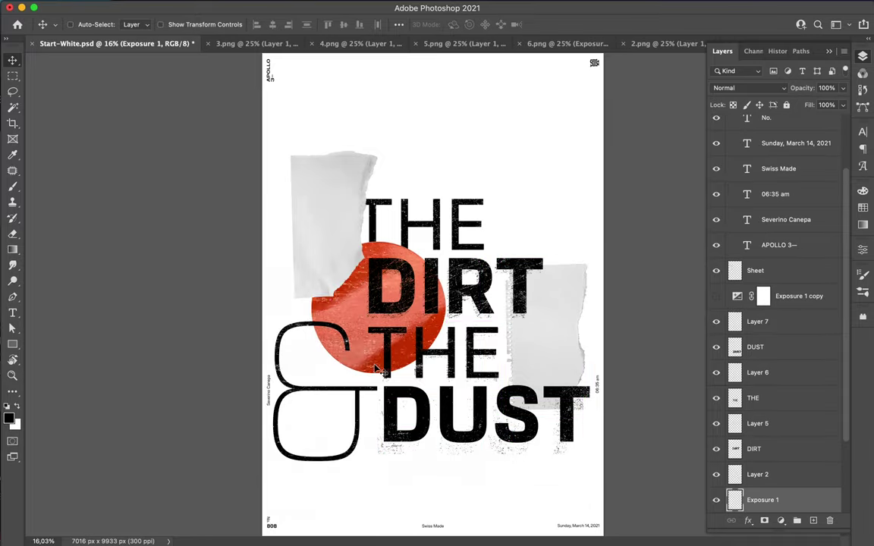
# Step: Add a grainy texture below DUST, shifted left beneath the ampersand
pyautogui.moveTo(770, 482); pyautogui.dragTo(767, 437)
pyautogui.moveTo(382, 430); pyautogui.dragTo(312, 431)
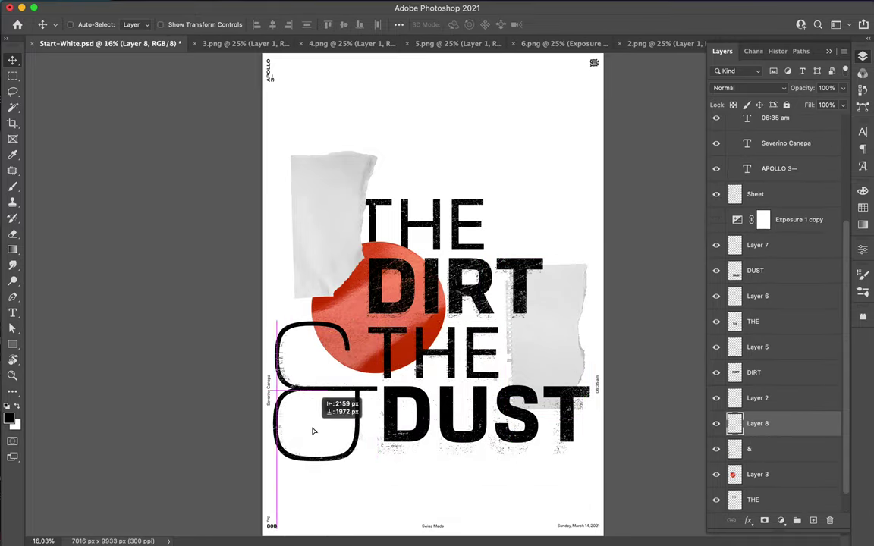
pyautogui.scroll(3, 353, 311)
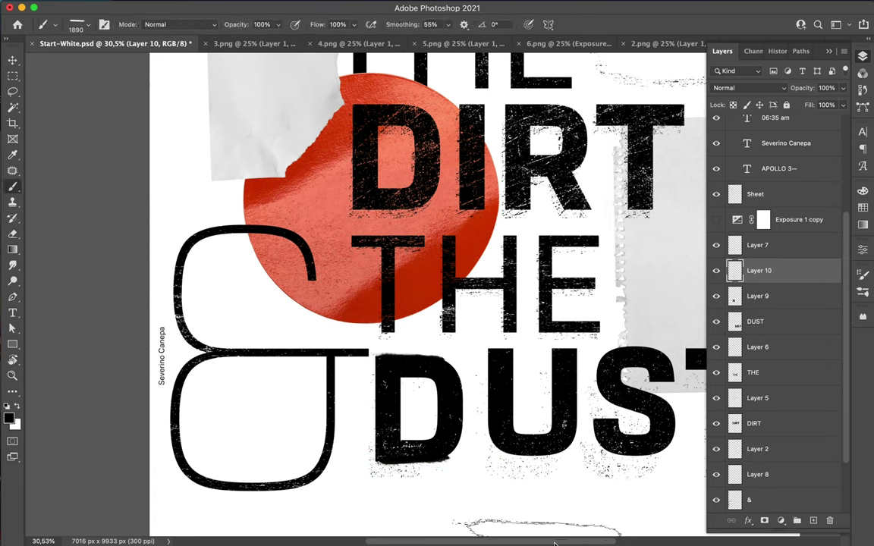
# Step: Merge the painted strokes down and rename the remaining DUST layer to UST
pyautogui.hotkey('ctrl', 'e')
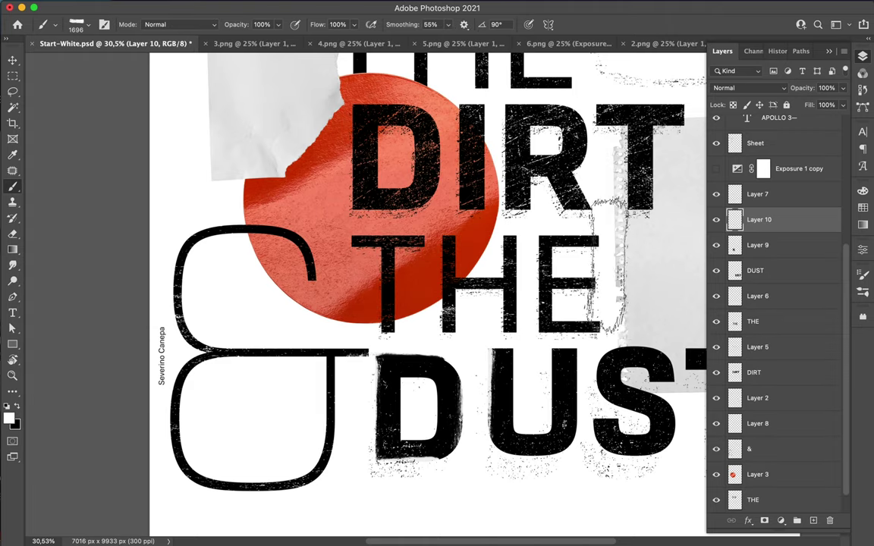
pyautogui.click(767, 242)
pyautogui.doubleClick(758, 271)
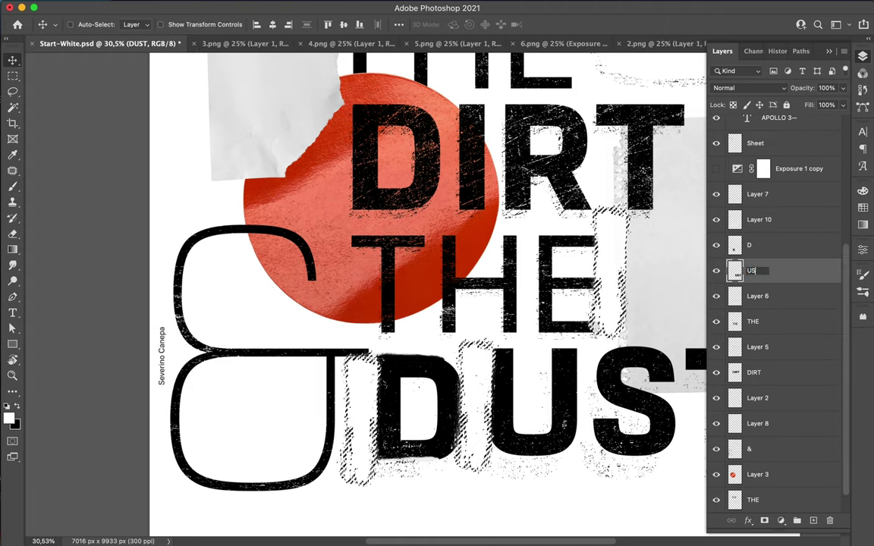
pyautogui.write('UST')
pyautogui.click(775, 326)
# Step: Select the D layer and pick a drip brush preset for painting
pyautogui.click(770, 228)
pyautogui.press('b')
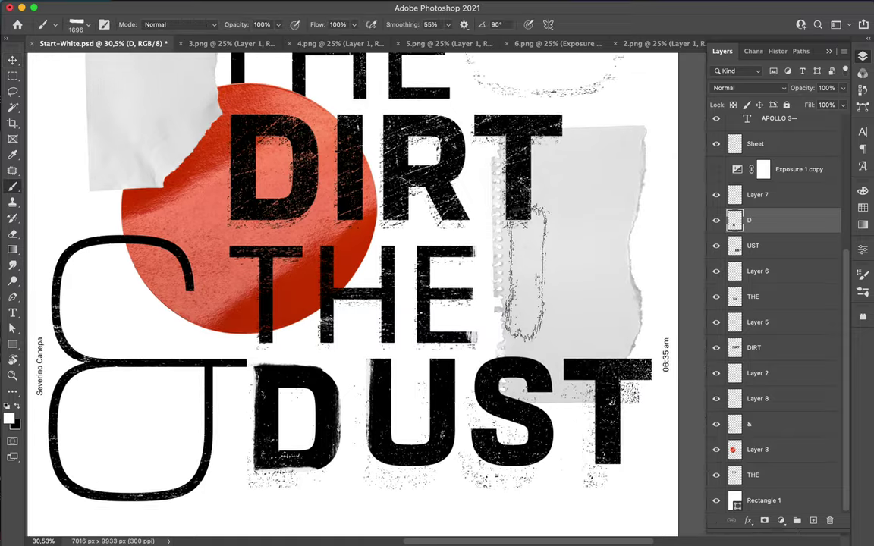
pyautogui.scroll(-5, 425, 304)
pyautogui.rightClick(531, 179)
pyautogui.scroll(-5, 607, 373)
pyautogui.click(353, 302)
# Step: Paint black drips below DIRT with a chosen brush preset
pyautogui.rightClick(430, 155)
pyautogui.doubleClick(541, 486)
pyautogui.click(379, 332)
# Step: Switch to brush preset 9 and spray a mark below the D
pyautogui.rightClick(454, 177)
pyautogui.rightClick(481, 179)
pyautogui.scroll(-5, 556, 455)
pyautogui.click(568, 500)
pyautogui.scroll(-2, 590, 495)
pyautogui.scroll(-3, 589, 494)
pyautogui.click(568, 474)
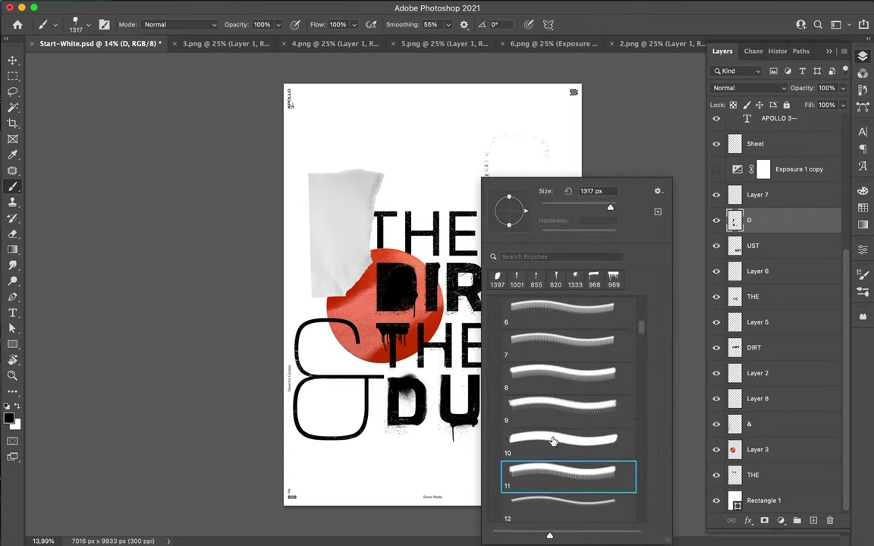
# Step: Switch to brush preset 17 and paint a drip mark on the letters
pyautogui.click(387, 438)
pyautogui.rightClick(438, 178)
pyautogui.scroll(-3, 510, 425)
pyautogui.click(510, 484)
pyautogui.press('Escape')
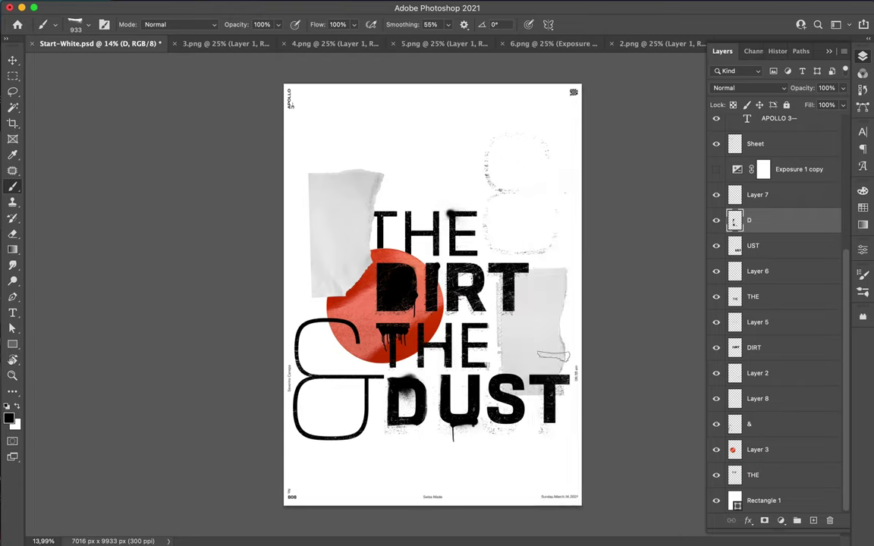
# Step: Browse the brush presets and resize the brush
pyautogui.rightClick(546, 179)
pyautogui.rightClick(507, 179)
pyautogui.press('Escape')
pyautogui.rightClick(453, 178)
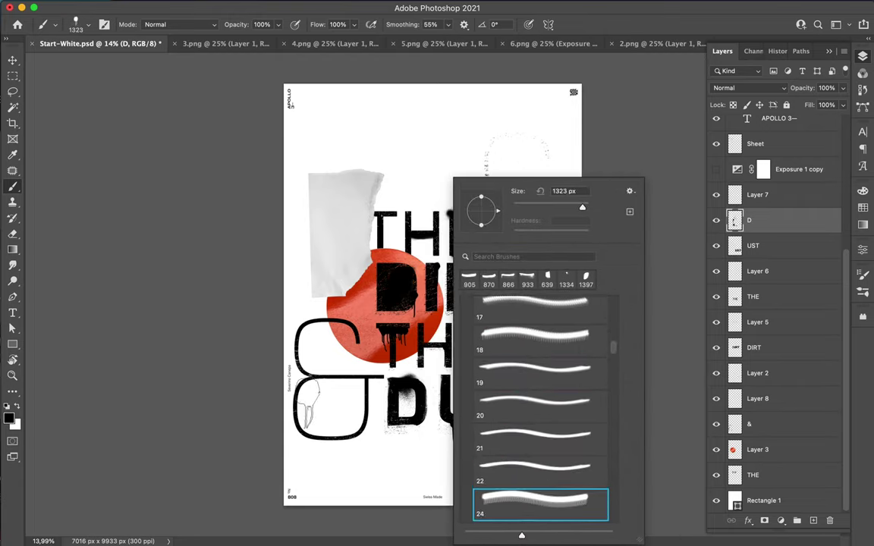
pyautogui.rightClick(515, 179)
pyautogui.scroll(3, 529, 383)
pyautogui.scroll(-5, 577, 440)
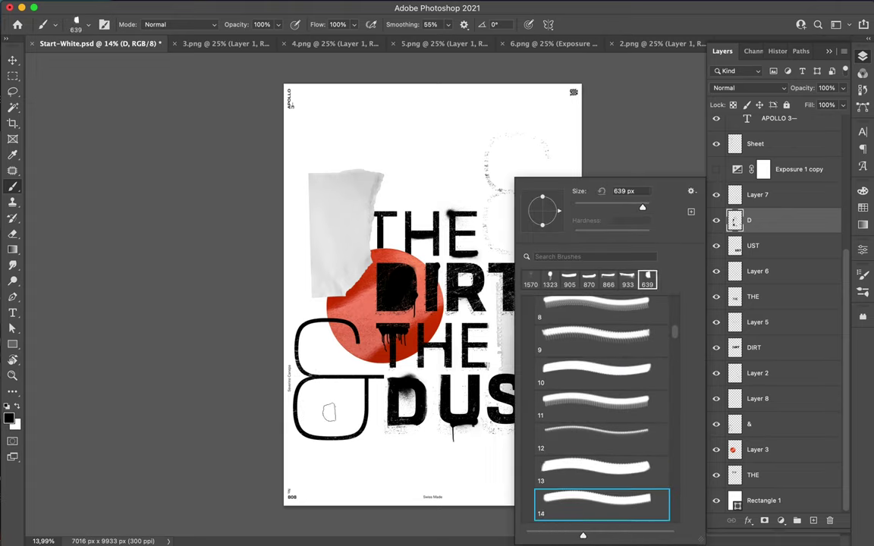
pyautogui.scroll(5, 595, 439)
# Step: Sample red from the poster as paint colour and create fresh empty layers for red scribbles
pyautogui.press('i')
pyautogui.click(432, 323)
pyautogui.press('b')
pyautogui.hotkey('ctrl', 'shift', 'alt', 'n')
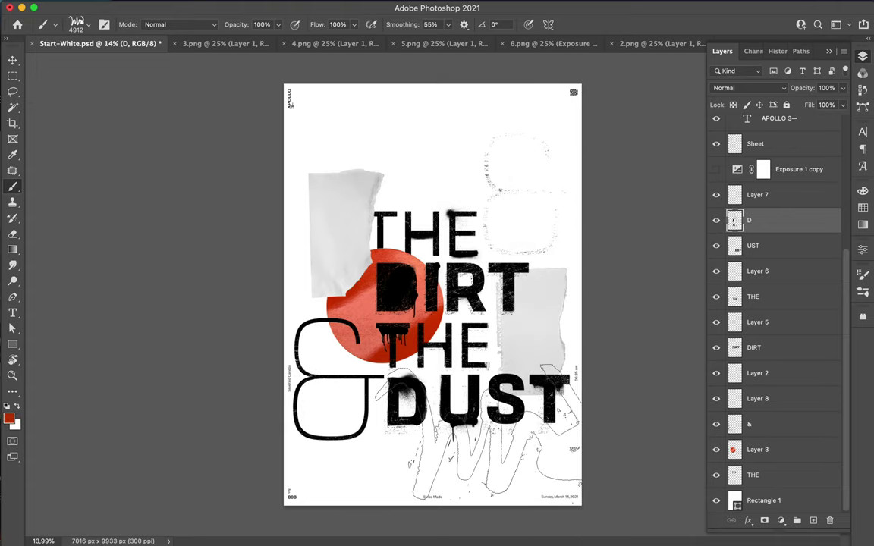
pyautogui.rightClick(440, 179)
pyautogui.hotkey('ctrl', 'shift', 'alt', 'n')
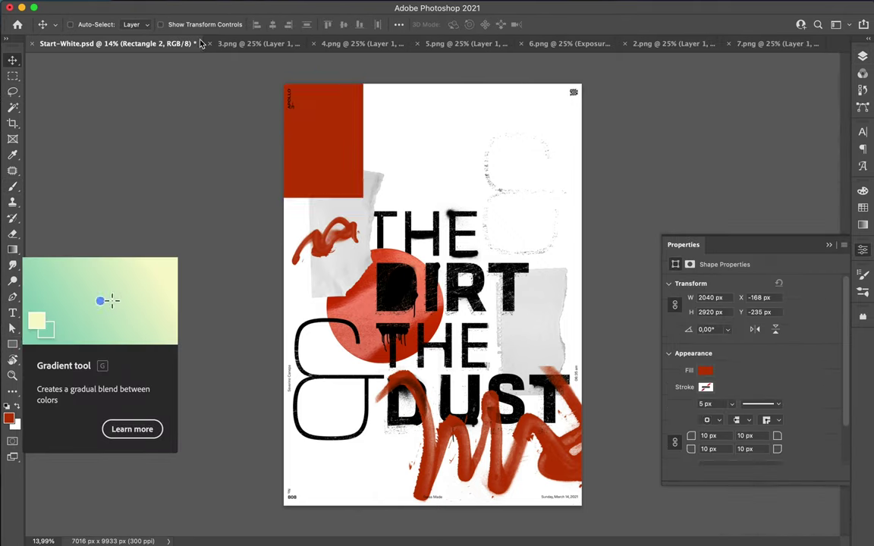
# Step: Paint white along the black block's bottom edge, then make black the paint colour
pyautogui.press('b')
pyautogui.rightClick(402, 144)
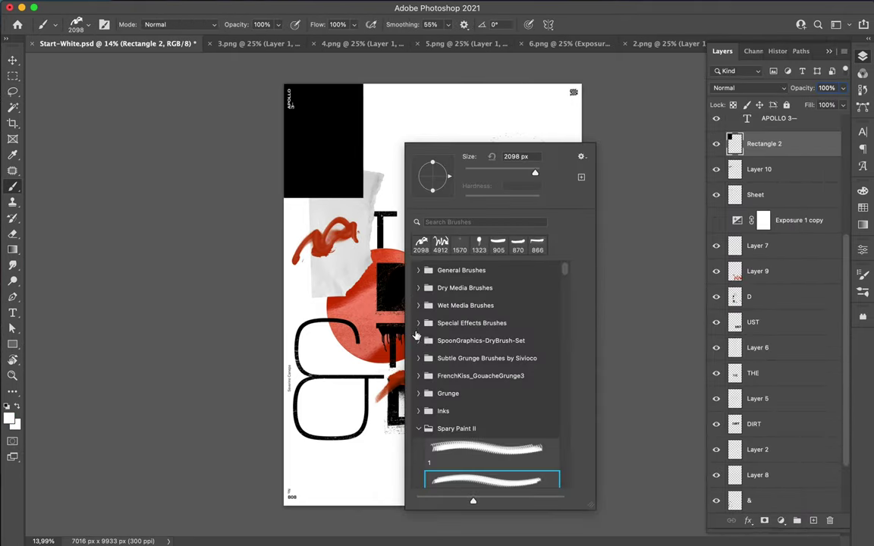
pyautogui.moveTo(288, 191)
pyautogui.mouseDown()
pyautogui.moveTo(334, 198)
pyautogui.moveTo(364, 91)
pyautogui.mouseUp()
pyautogui.press('x')
# Step: Try rough and textured brush tips for grunge painting
pyautogui.rightClick(360, 155)
pyautogui.doubleClick(468, 453)
pyautogui.rightClick(318, 103)
pyautogui.doubleClick(320, 353)
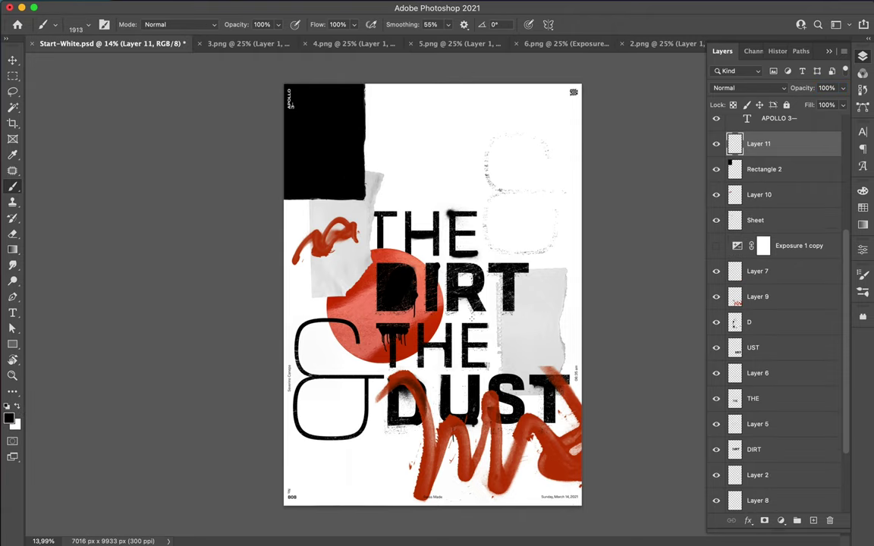
pyautogui.rightClick(402, 178)
pyautogui.rightClick(504, 178)
pyautogui.doubleClick(584, 493)
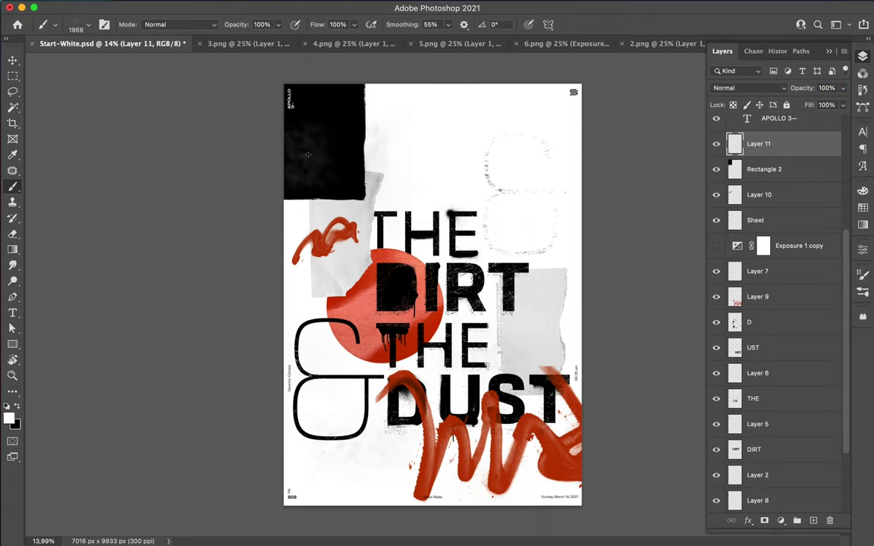
pyautogui.rightClick(360, 151)
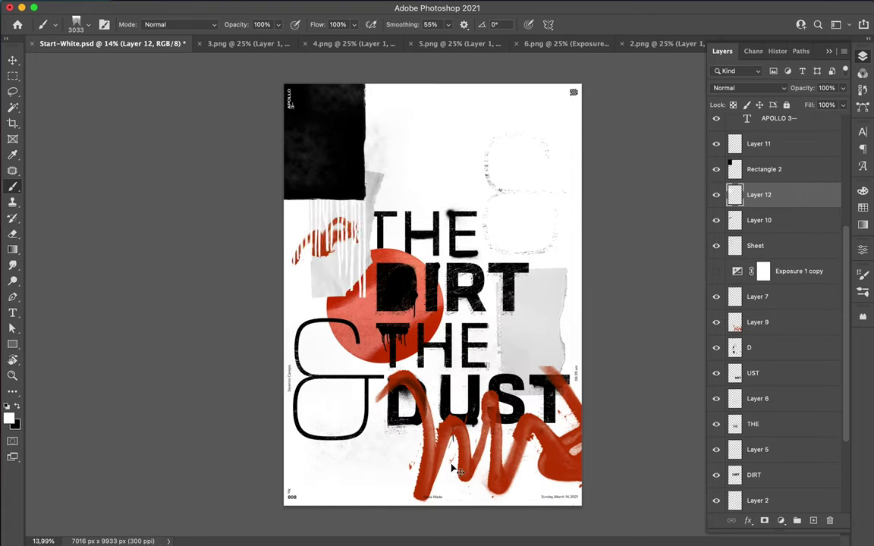
# Step: Move the torn grey paper up beside THE and prepare a new stroke layer
pyautogui.moveTo(342, 262); pyautogui.dragTo(371, 208)
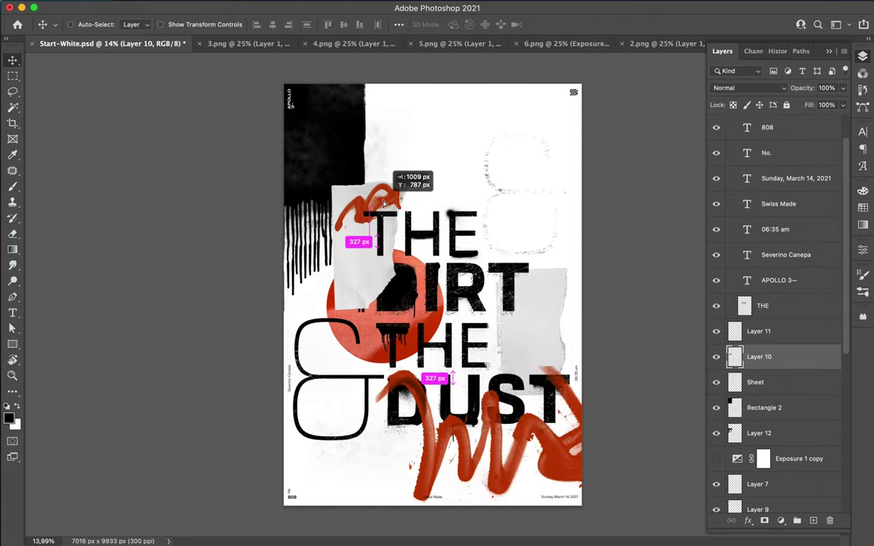
pyautogui.press('b')
pyautogui.rightClick(326, 156)
pyautogui.scroll(-3, 417, 379)
pyautogui.press('Escape')
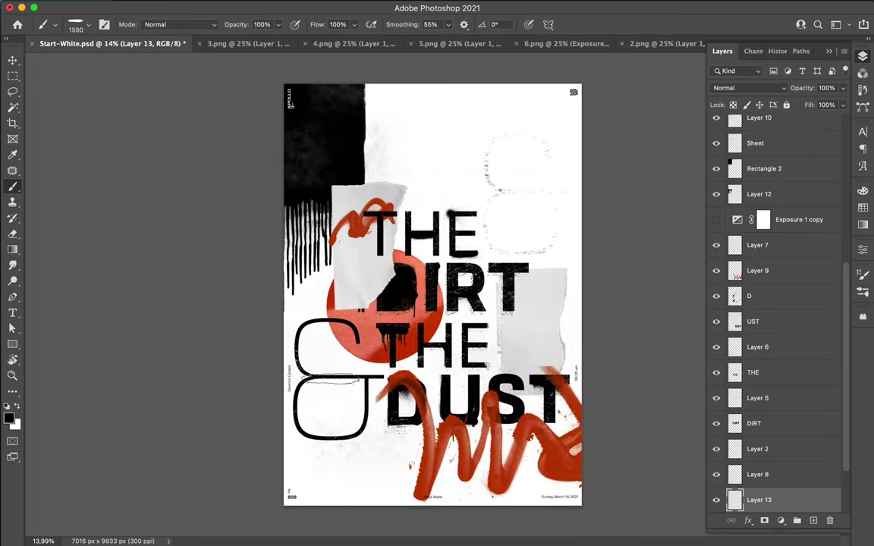
# Step: Pick a larger brush tip, swap to white, and reorder the stroke layer among the lettering
pyautogui.rightClick(364, 175)
pyautogui.doubleClick(448, 484)
pyautogui.press('x')
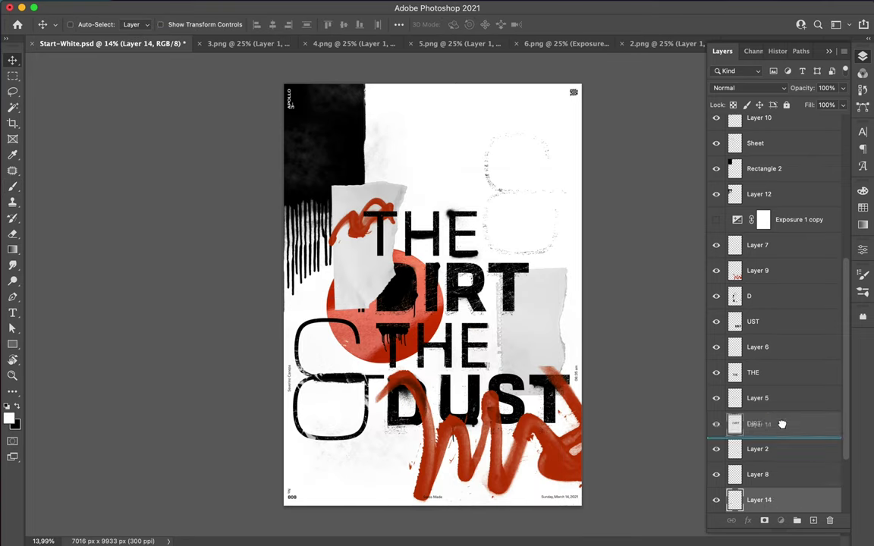
pyautogui.moveTo(782, 436); pyautogui.dragTo(781, 455)
# Step: Marquee-select the H of the second THE
pyautogui.press('m')
pyautogui.scroll(5, 379, 334)
pyautogui.moveTo(378, 331); pyautogui.dragTo(416, 357)
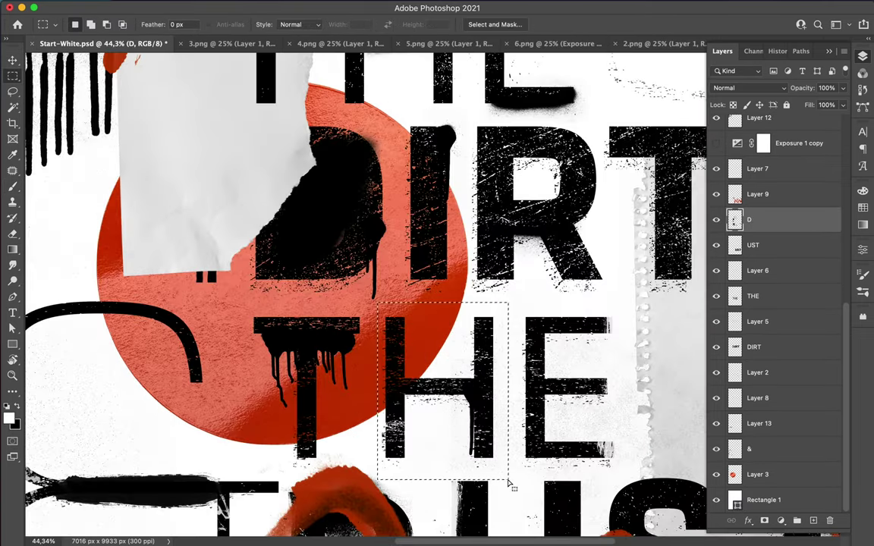
# Step: Put the selected H on its own layer, nudge it into place, and add a new stroke layer
pyautogui.hotkey('ctrl', 'j')
pyautogui.moveTo(487, 371); pyautogui.dragTo(491, 379)
pyautogui.press('b')
pyautogui.rightClick(428, 379)
pyautogui.press('Escape')
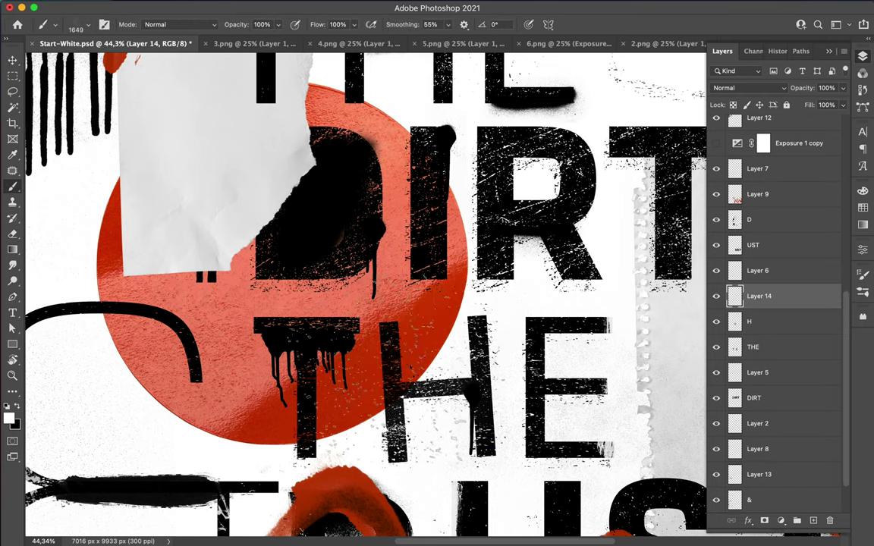
# Step: Choose the DryBrush9 tip and paint a black stroke
pyautogui.rightClick(425, 303)
pyautogui.scroll(-5, 462, 413)
pyautogui.click(497, 409)
pyautogui.scroll(-2, 497, 409)
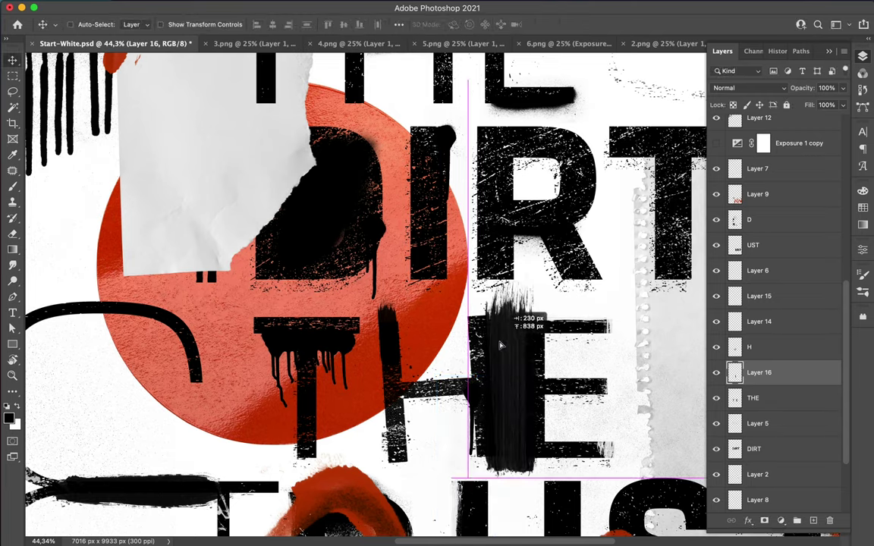
# Step: Move the black dry-brush stroke onto DIRT's I and merge it down
pyautogui.press('v')
pyautogui.moveTo(529, 377); pyautogui.dragTo(474, 187)
pyautogui.moveTo(758, 372); pyautogui.dragTo(770, 438)
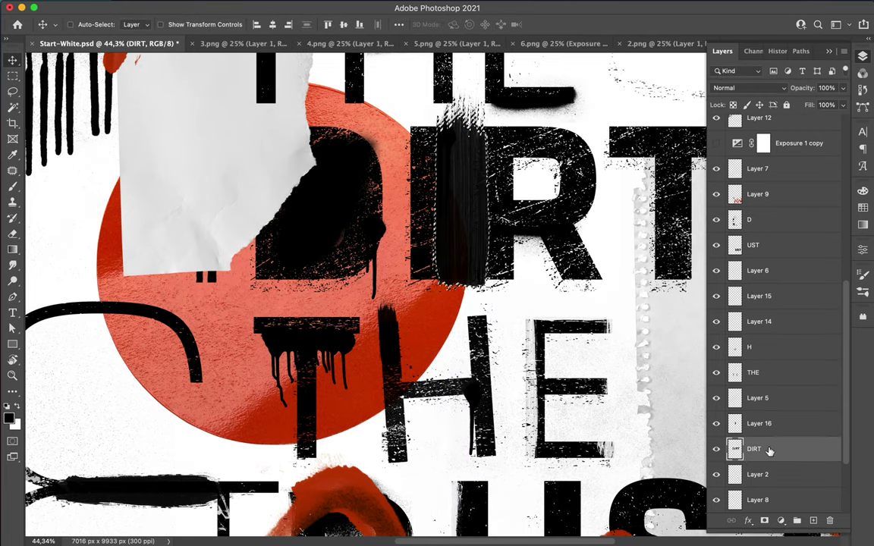
pyautogui.hotkey('ctrl', 'e')
pyautogui.rightClick(417, 182)
pyautogui.scroll(-10, 484, 394)
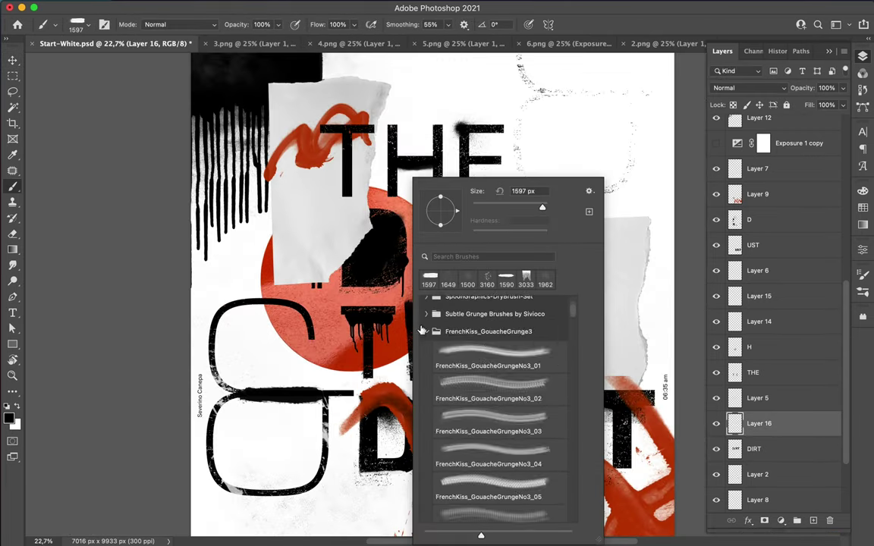
# Step: Paint black grunge-brush strokes over the ampersand's top and the torn grey paper
pyautogui.scroll(-5, 484, 429)
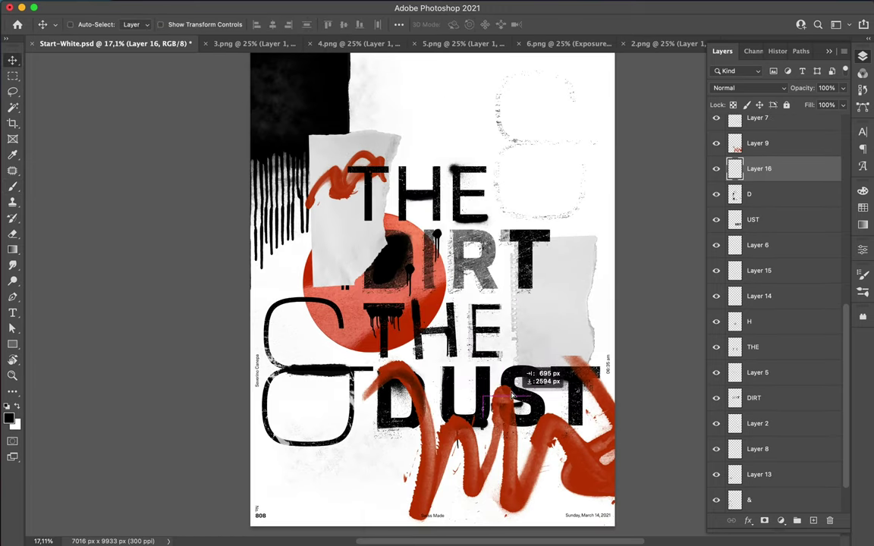
pyautogui.rightClick(331, 425)
pyautogui.doubleClick(419, 444)
pyautogui.moveTo(298, 291); pyautogui.dragTo(269, 301)
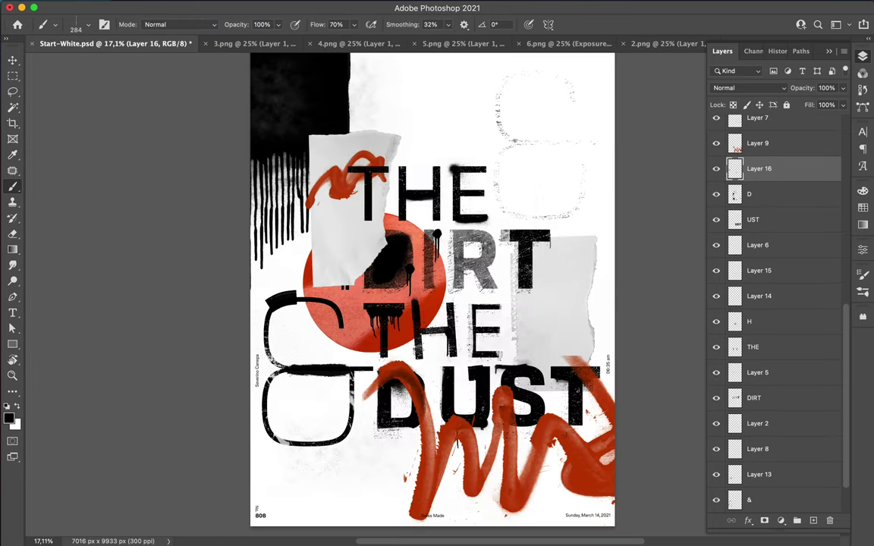
pyautogui.rightClick(542, 173)
pyautogui.doubleClick(626, 458)
pyautogui.moveTo(510, 310); pyautogui.dragTo(552, 345)
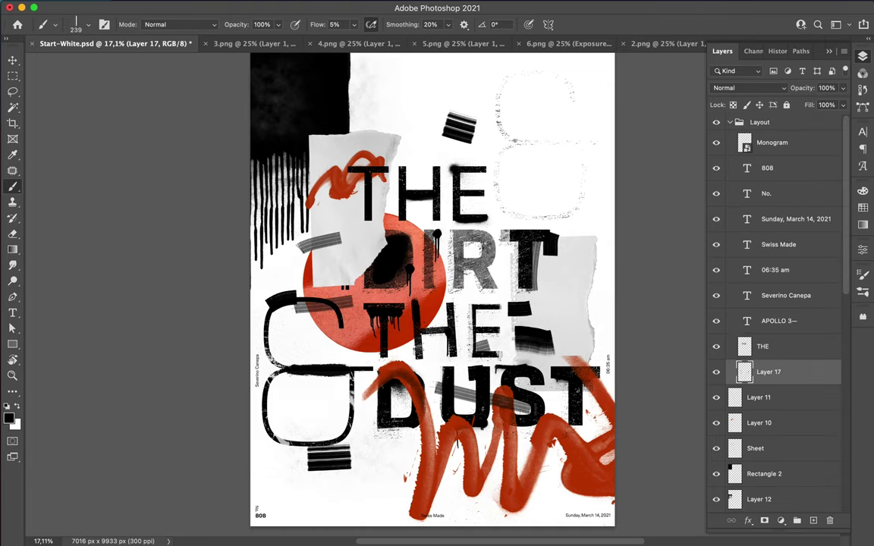
# Step: Nudge the top-left black block (Rectangle 2) down slightly
pyautogui.press('v')
pyautogui.scroll(-2, 432, 295)
pyautogui.moveTo(323, 231); pyautogui.dragTo(325, 256)
# Step: Draw a black Rectangle 3 block along the poster's bottom-left corner
pyautogui.press('u')
pyautogui.moveTo(308, 448); pyautogui.dragTo(400, 470)
pyautogui.rightClick(764, 473)
pyautogui.press('Escape')
# Step: Stamp a grunge-stripe brush stroke at the bottom left on a new layer
pyautogui.press('b')
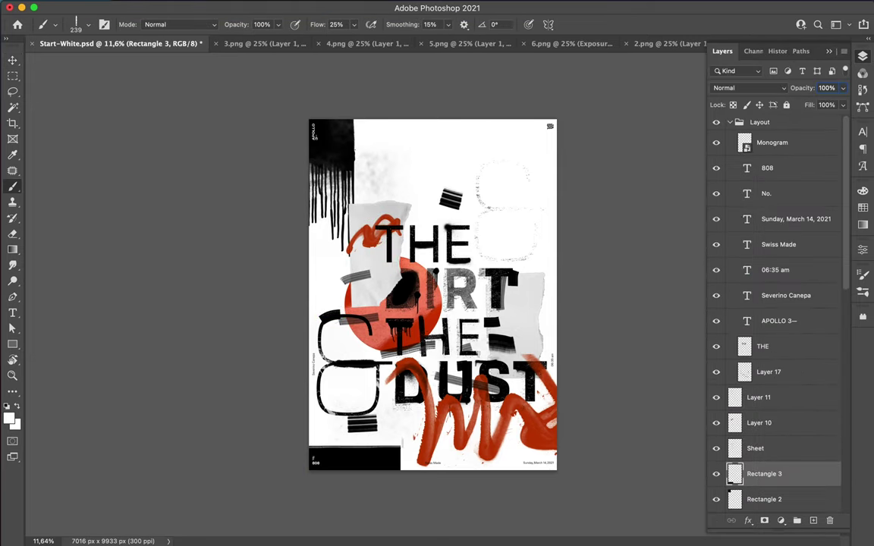
pyautogui.rightClick(394, 176)
pyautogui.click(478, 433)
pyautogui.click(348, 459)
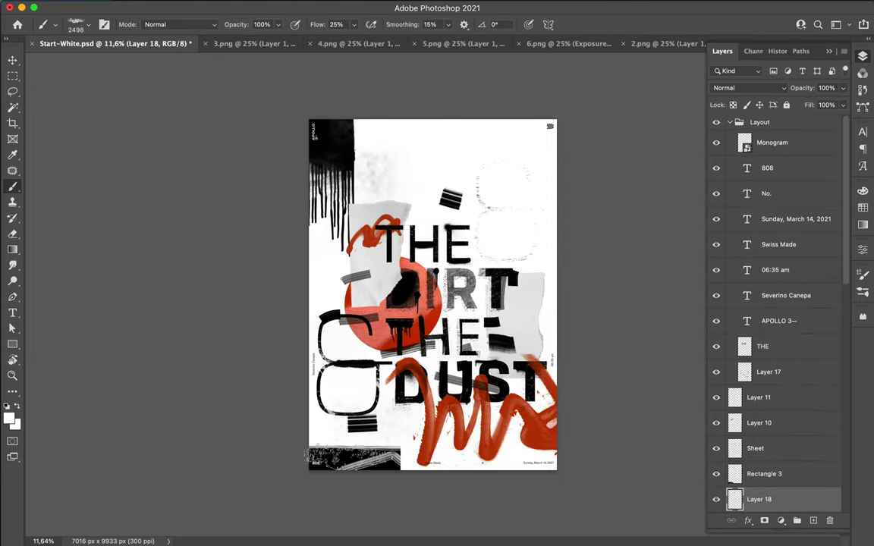
# Step: Add another stripe stroke at the bottom left with a different stripe tip on a second layer
pyautogui.press('b')
pyautogui.rightClick(421, 170)
pyautogui.click(493, 468)
pyautogui.rightClick(420, 171)
pyautogui.click(493, 501)
pyautogui.click(813, 520)
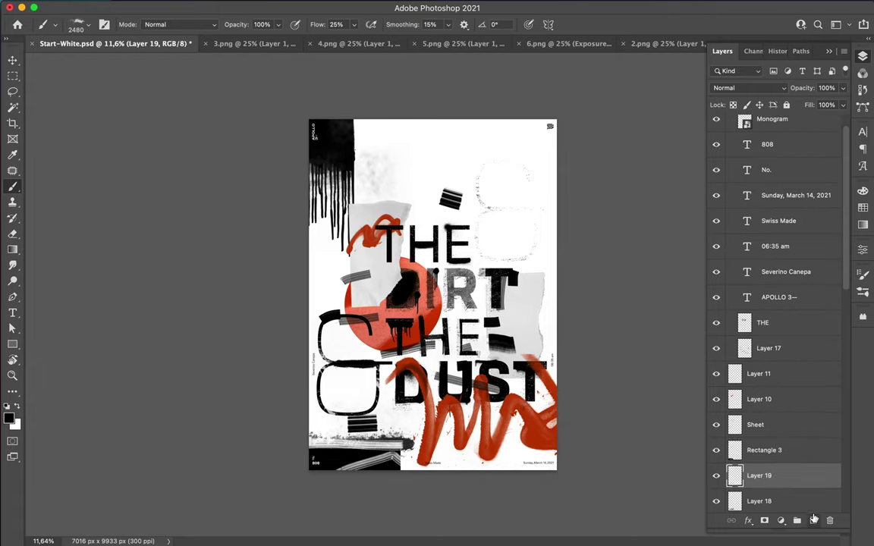
# Step: Scroll through the brush presets and try a couple of different brush tips
pyautogui.rightClick(398, 177)
pyautogui.scroll(-2, 455, 424)
pyautogui.scroll(-2, 421, 389)
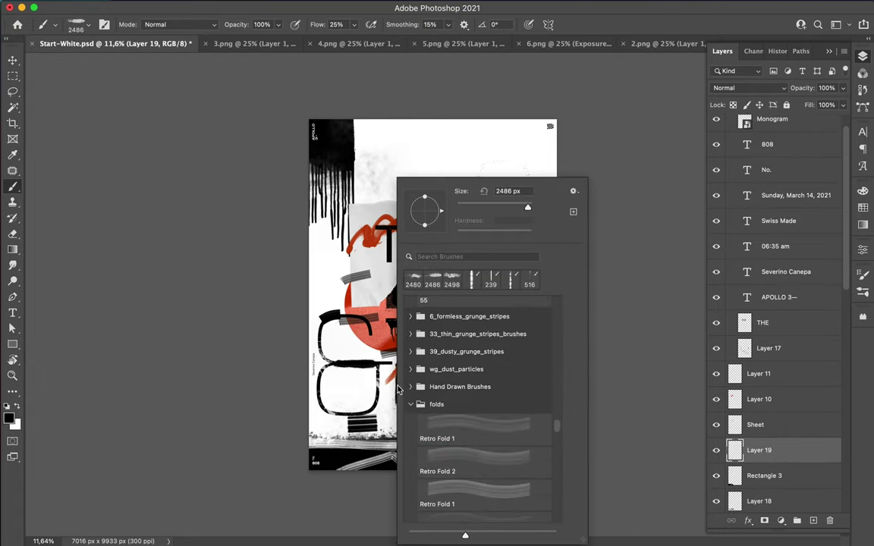
pyautogui.doubleClick(425, 388)
pyautogui.rightClick(433, 178)
pyautogui.doubleClick(510, 440)
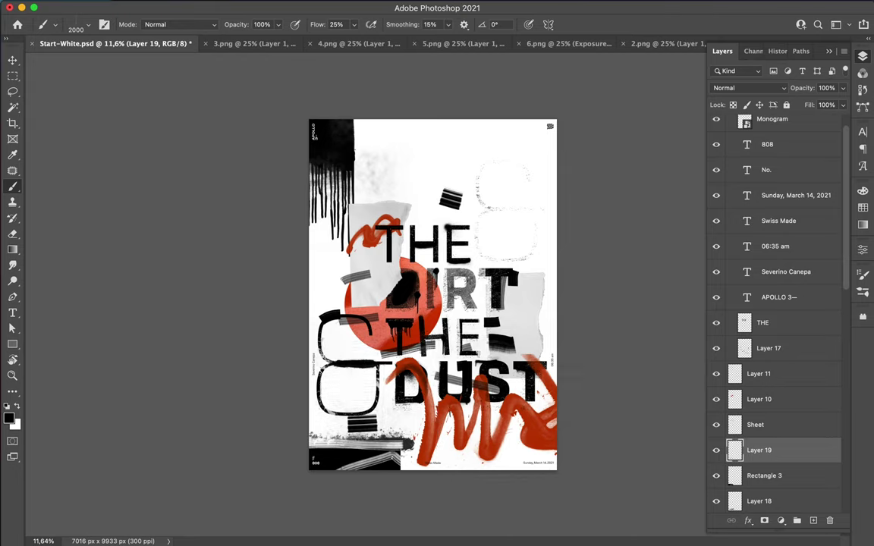
# Step: Try halftone brush tips, including the Halftone Supply 5 brush
pyautogui.rightClick(380, 176)
pyautogui.scroll(-3, 400, 351)
pyautogui.scroll(-2, 503, 427)
pyautogui.doubleClick(503, 427)
pyautogui.rightClick(407, 176)
pyautogui.doubleClick(455, 455)
pyautogui.rightClick(485, 175)
pyautogui.doubleClick(546, 485)
# Step: Switch to brushes from the Strokes set, trying a scatter brush tip
pyautogui.rightClick(407, 176)
pyautogui.scroll(-10, 468, 433)
pyautogui.scroll(3, 464, 392)
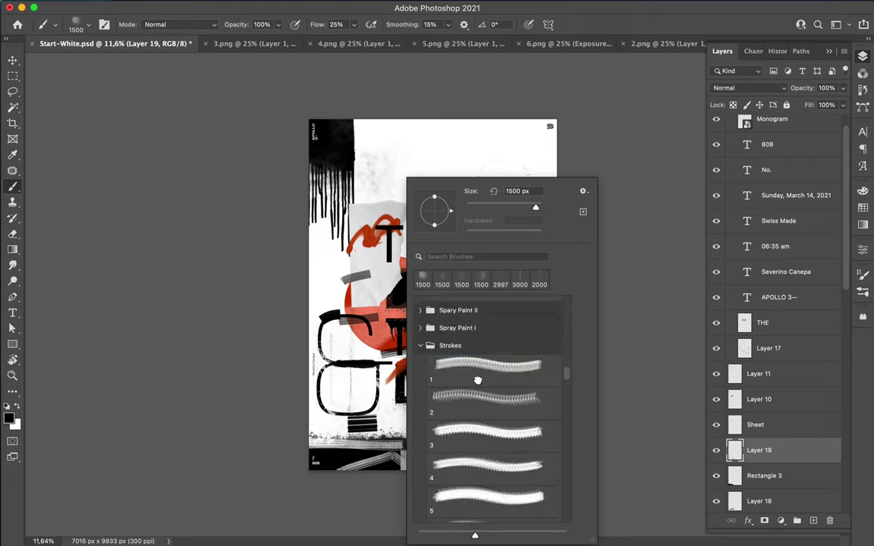
pyautogui.doubleClick(495, 402)
pyautogui.rightClick(499, 176)
pyautogui.doubleClick(589, 402)
pyautogui.rightClick(410, 176)
pyautogui.doubleClick(486, 447)
# Step: Compare larger scatter scribble tips and settle on the final scribble brush
pyautogui.rightClick(527, 176)
pyautogui.doubleClick(599, 463)
pyautogui.rightClick(455, 176)
pyautogui.doubleClick(531, 455)
pyautogui.rightClick(512, 176)
pyautogui.doubleClick(592, 462)
pyautogui.rightClick(474, 176)
pyautogui.rightClick(529, 177)
pyautogui.doubleClick(599, 425)
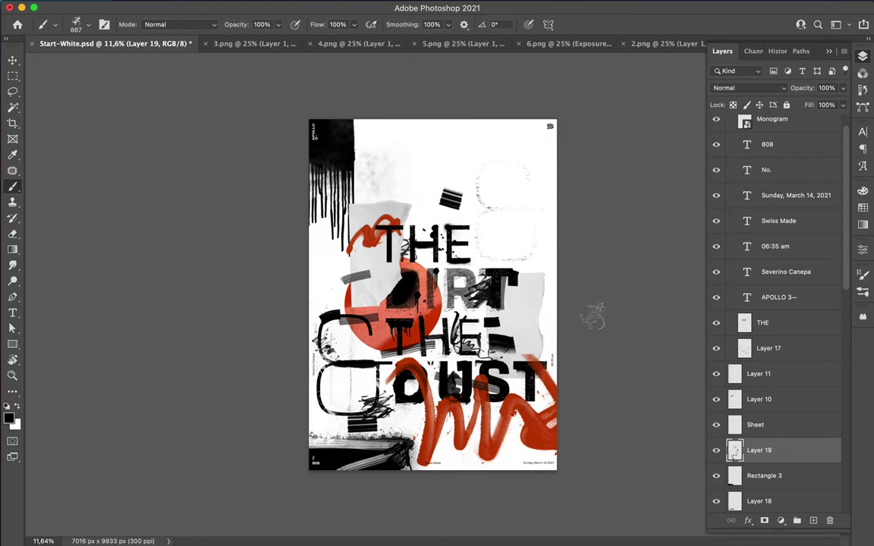